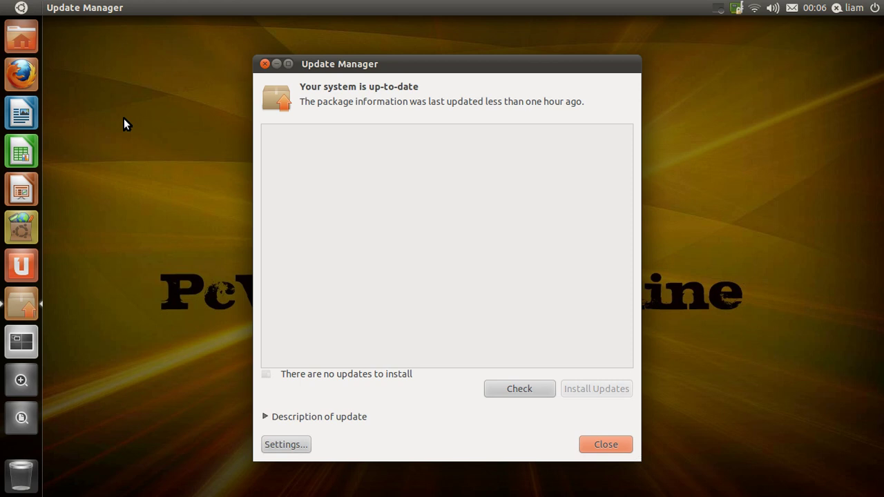
Close Update Manager, and find flash in Ubuntu Software Centre, selecting the Adobe Flash plug-in entry.
left_click(605, 446)
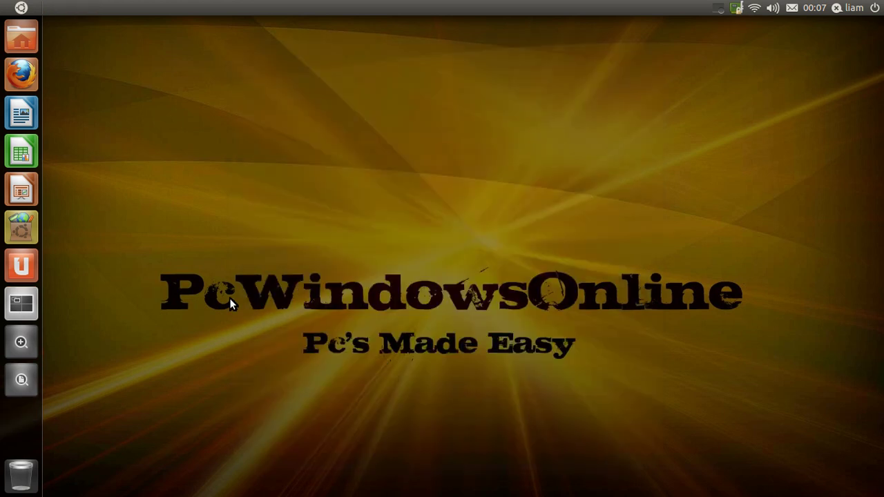
left_click(25, 229)
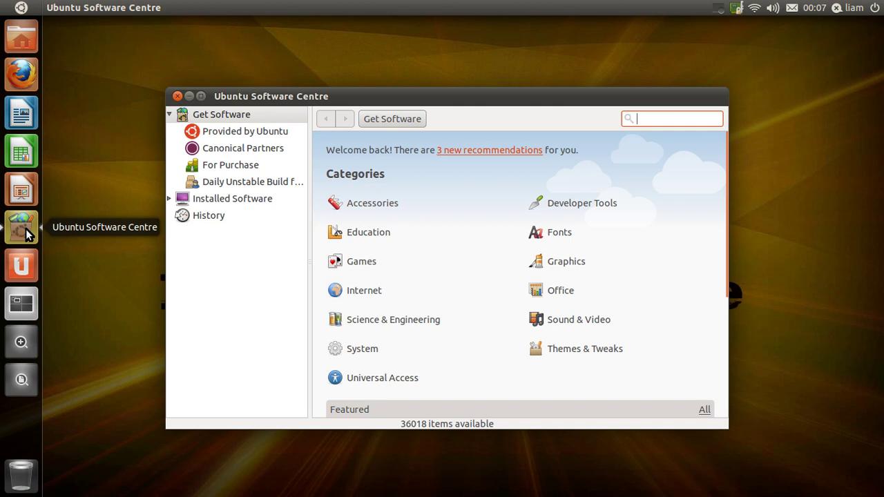
type("fl")
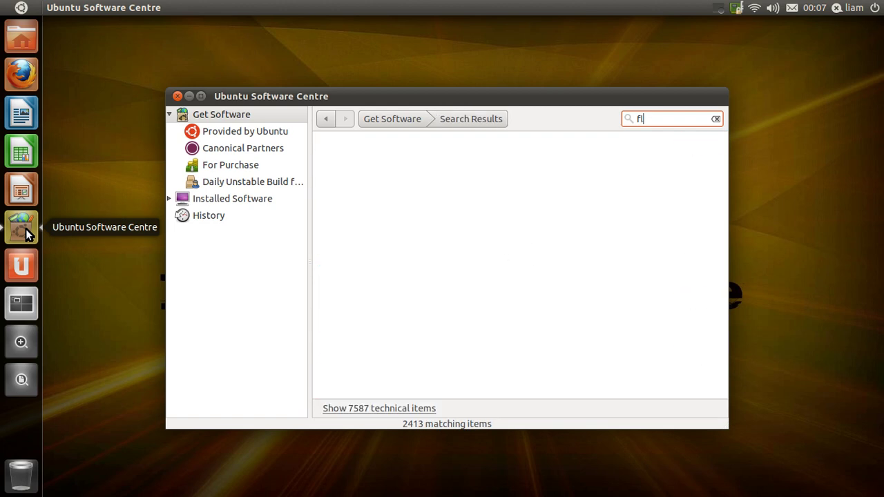
type("ash")
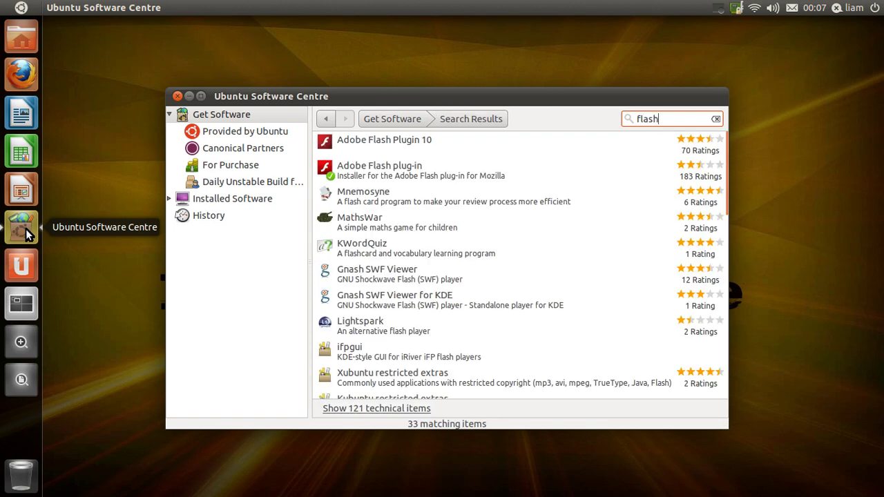
left_click(460, 170)
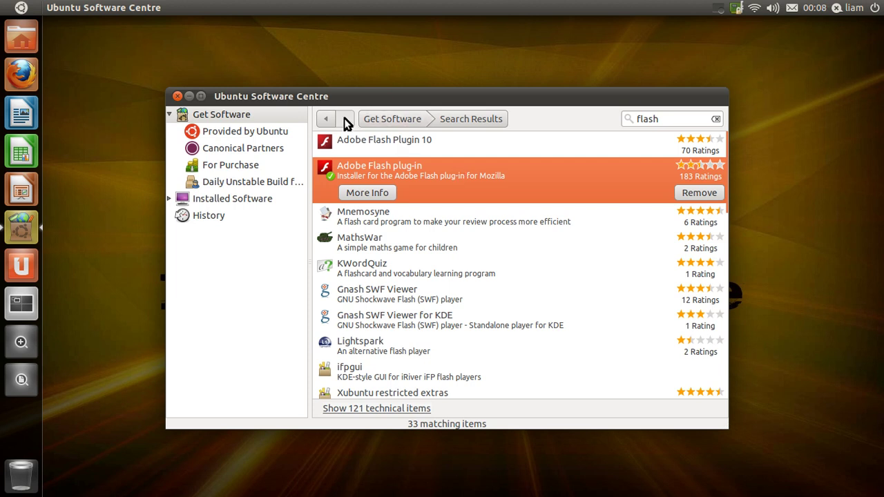
Return to the software categories, search for vlc and select the VLC media player entry.
left_click(198, 115)
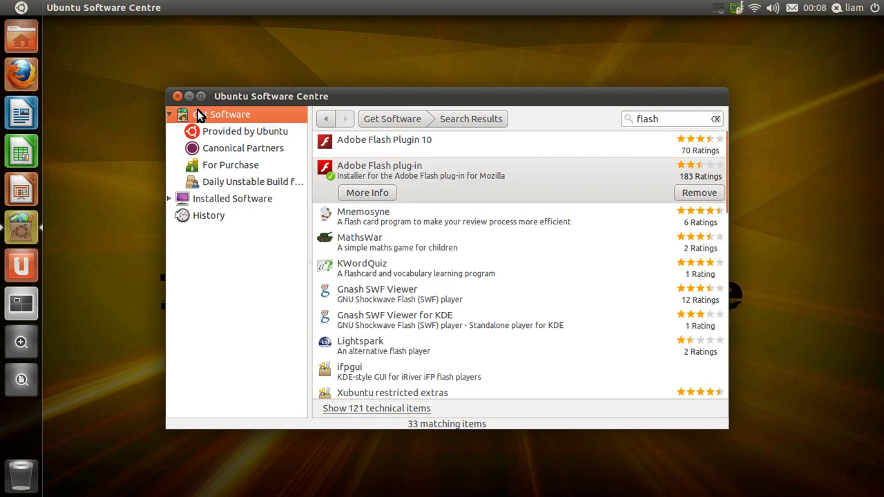
left_click(406, 120)
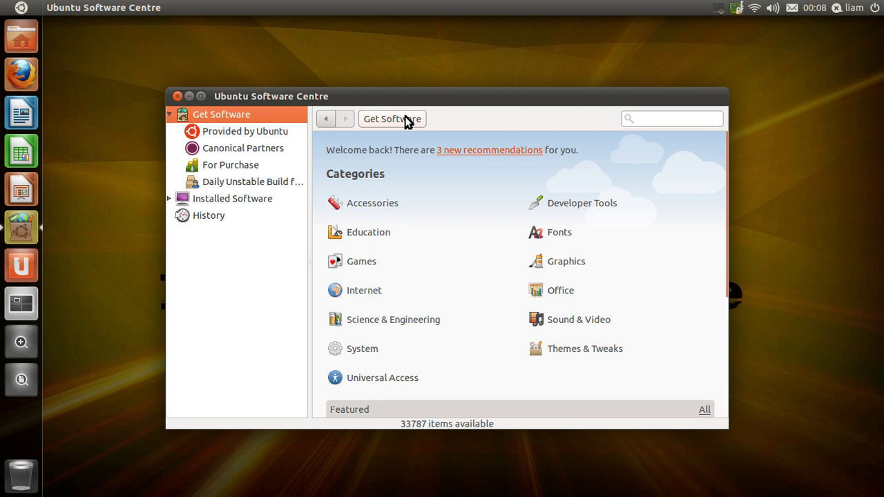
left_click(404, 119)
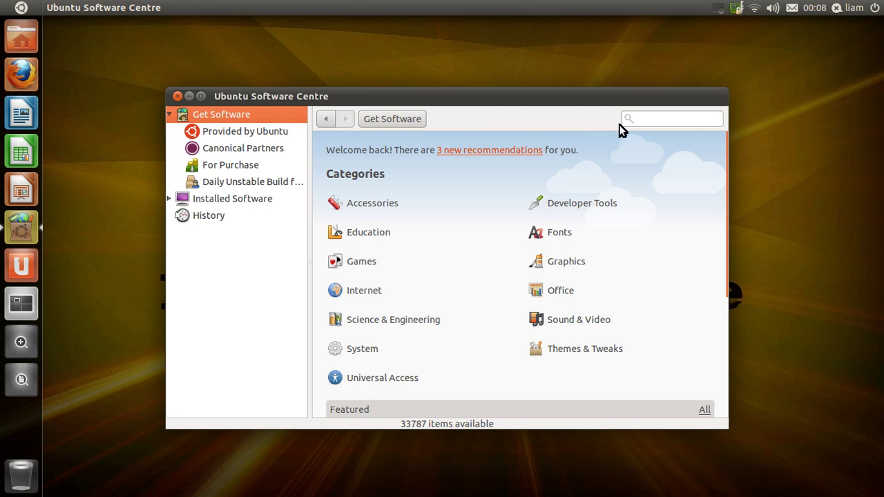
left_click(645, 121)
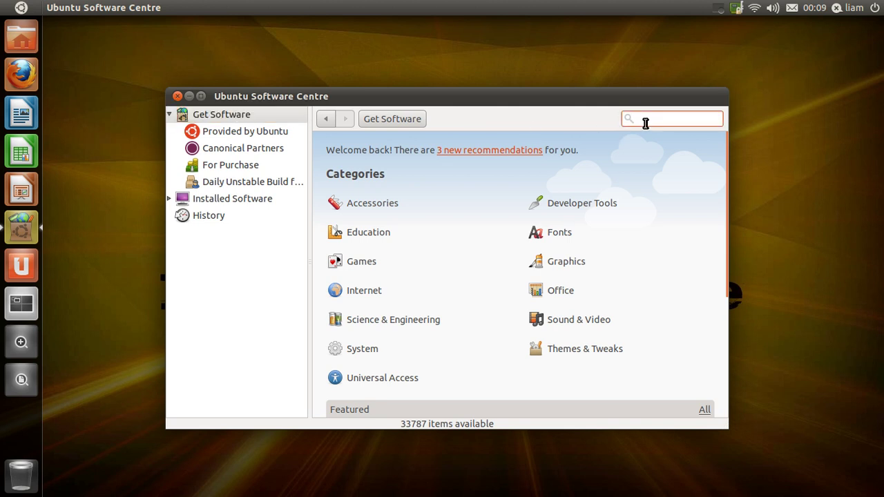
type("vlc")
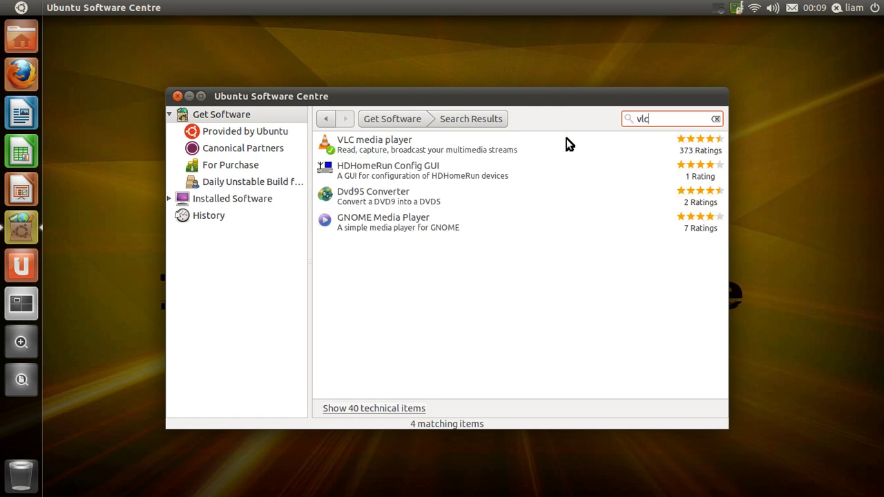
left_click(404, 140)
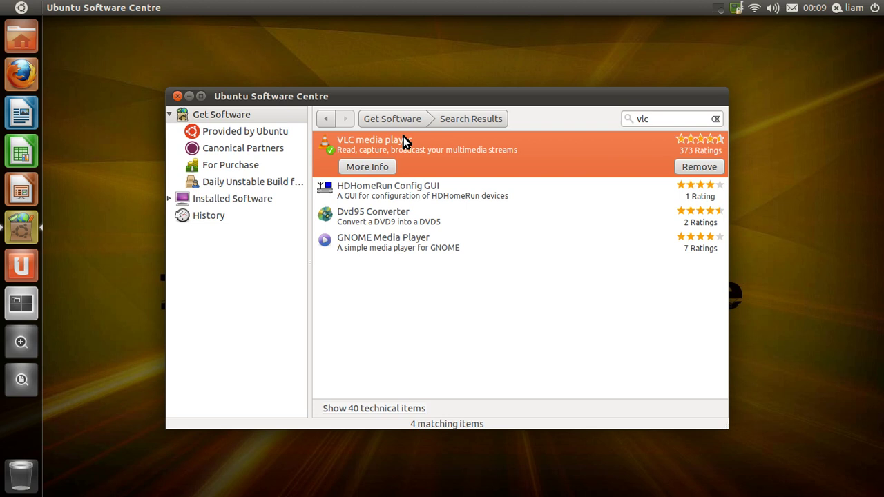
Open the VLC media player details page and view its full-size screenshot, closing it when done.
left_click(351, 166)
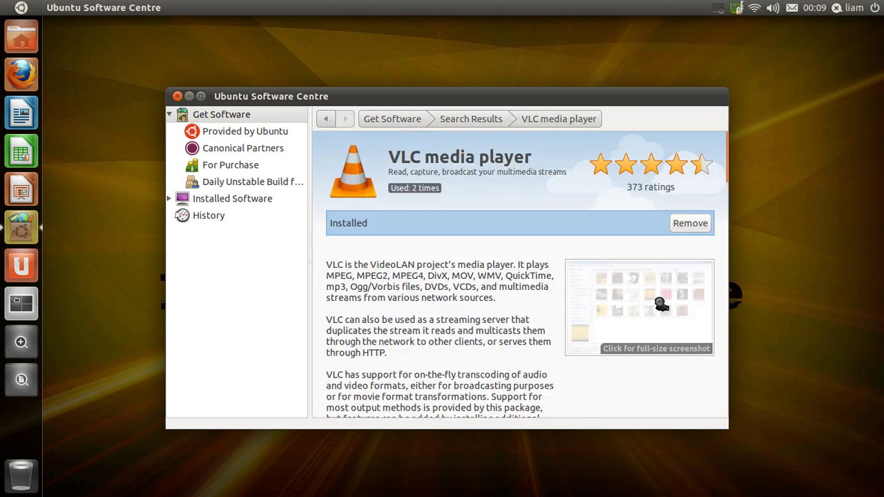
left_click(654, 296)
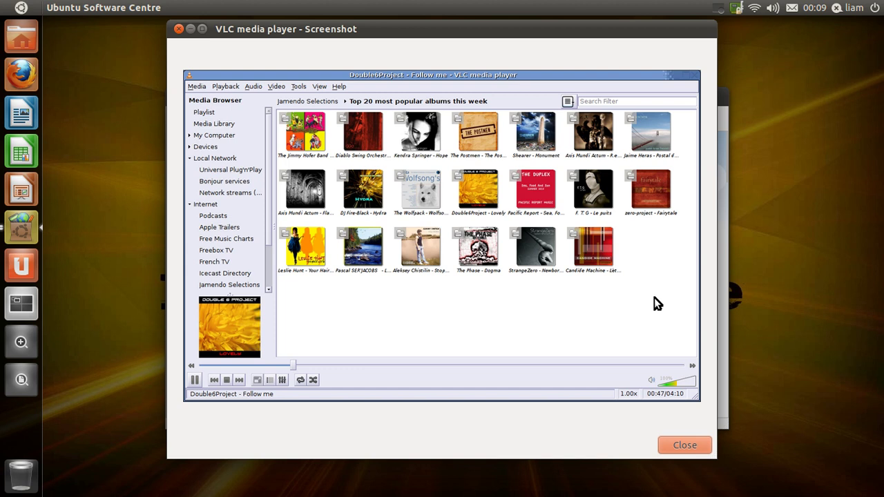
left_click(673, 445)
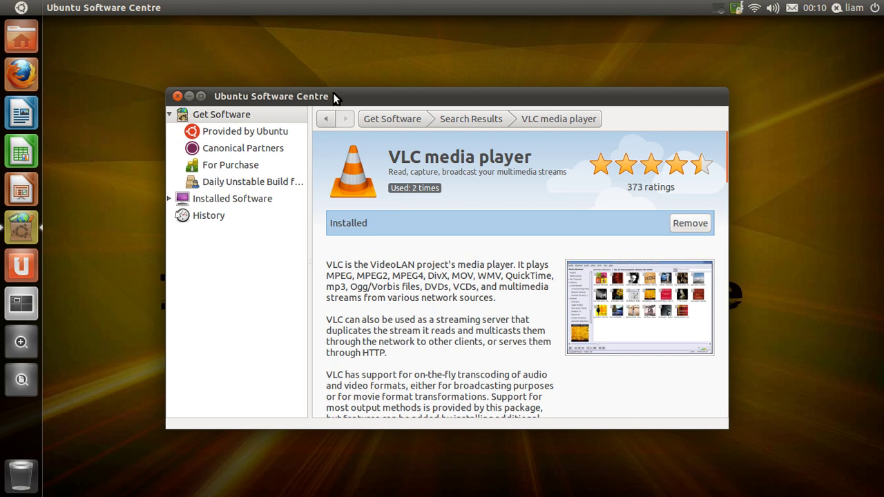
Leave the VLC media player page and search the software catalogue for kmess.
left_click(380, 115)
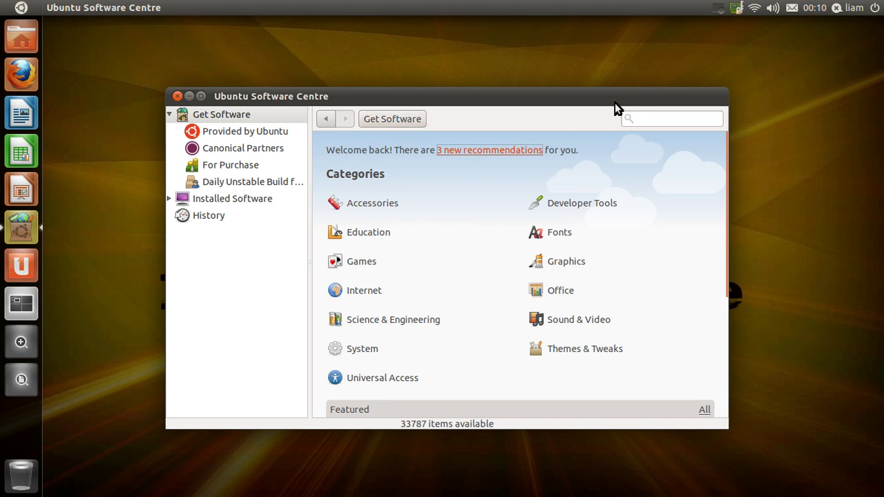
left_click(656, 116)
type("kmess")
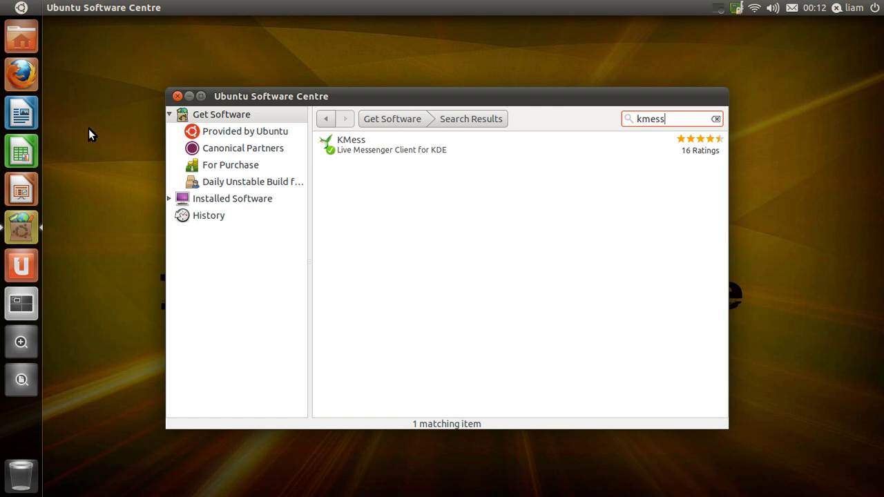
Replace the catalogue search term with sk and select the Skype entry.
key("BackSpace")
key("BackSpace")
key("BackSpace")
key("BackSpace")
key("BackSpace")
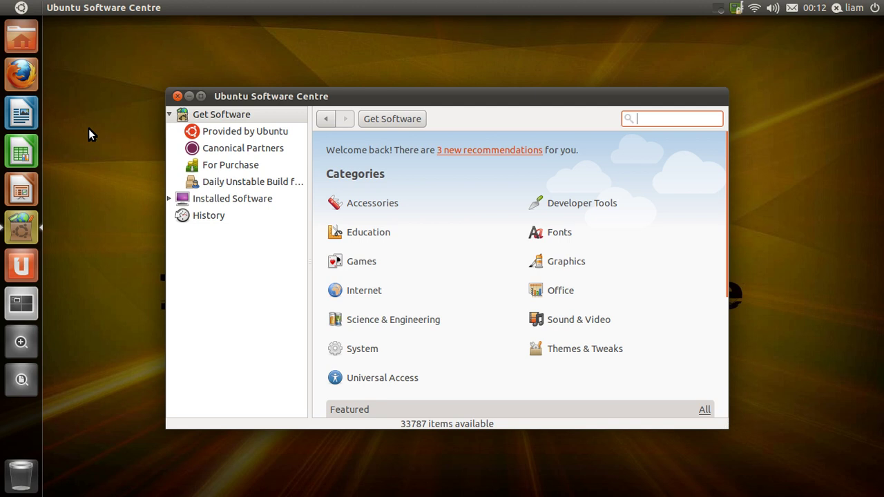
type("sky")
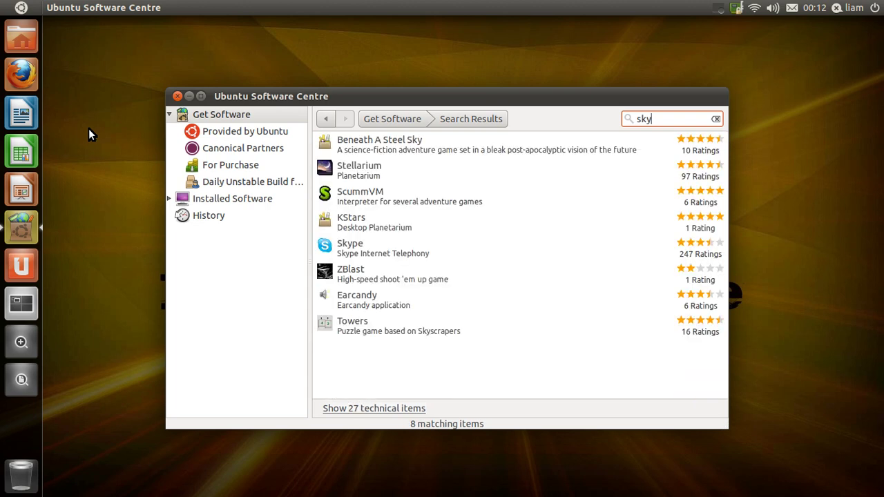
key("BackSpace")
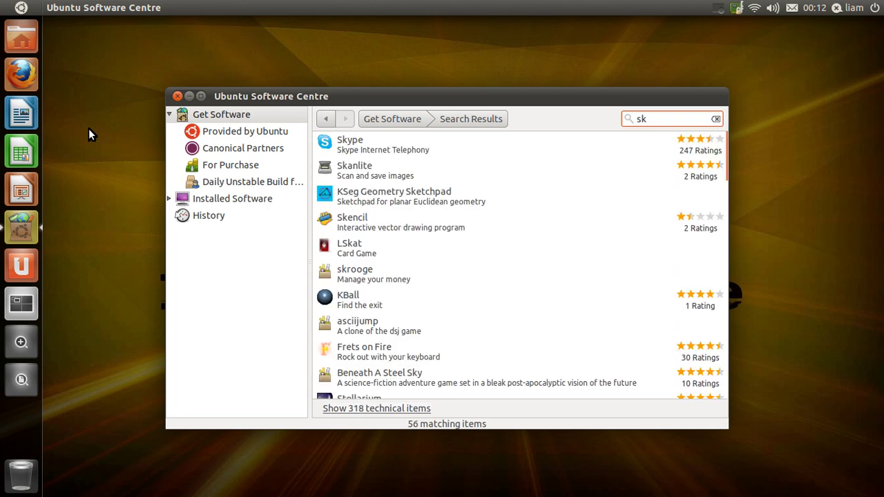
left_click(455, 159)
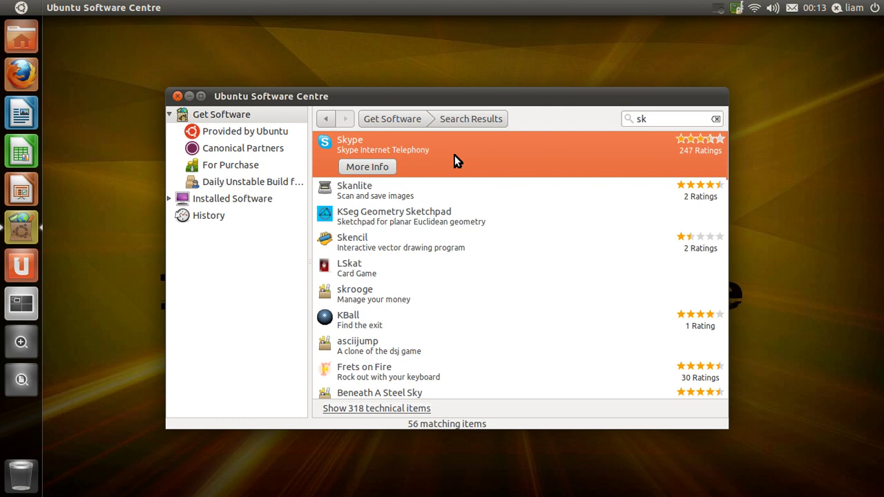
Clear the catalogue search and minimise the Ubuntu Software Centre window.
left_click(655, 117)
key("BackSpace")
key("BackSpace")
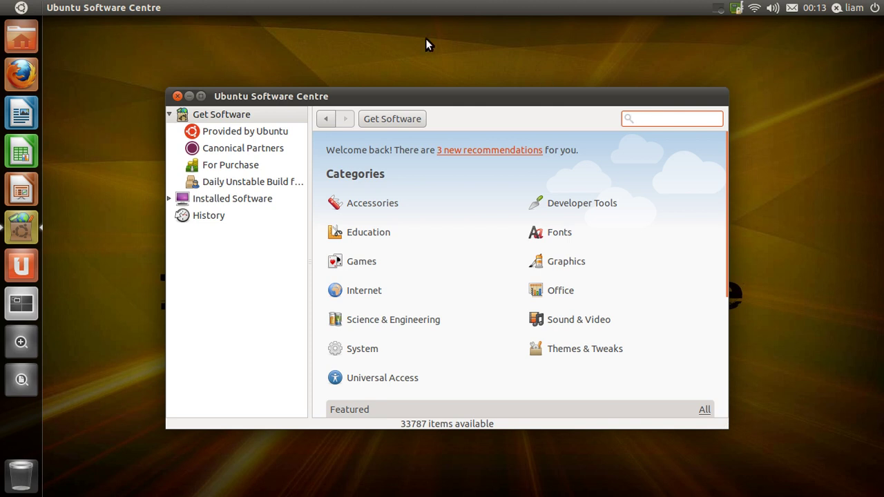
left_click(190, 96)
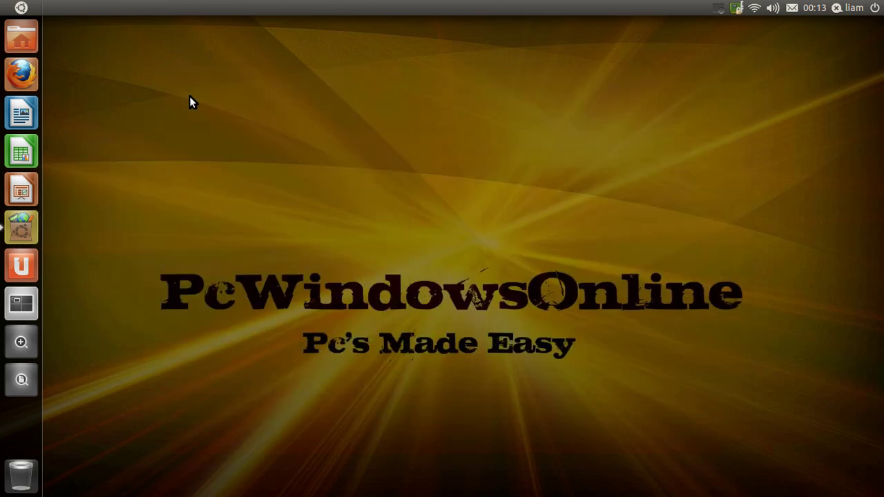
Open Firefox, search Google for spotify and go to the Spotify UK website.
left_click(2, 81)
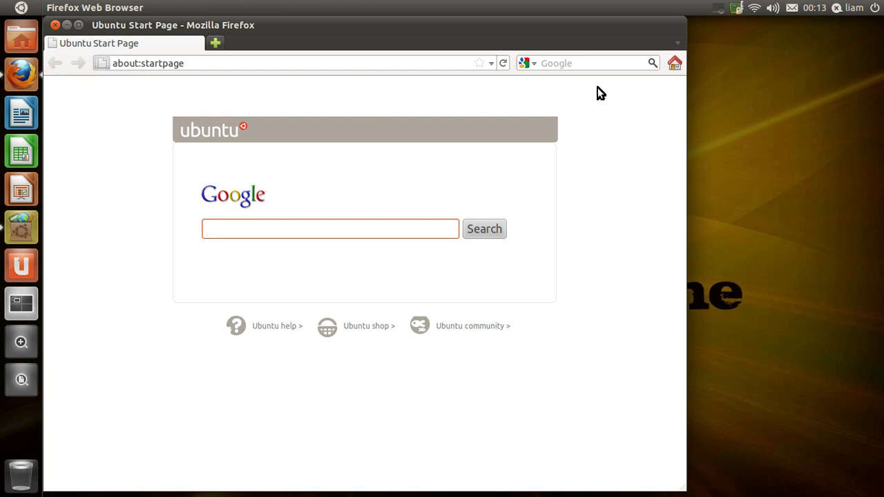
left_click(604, 64)
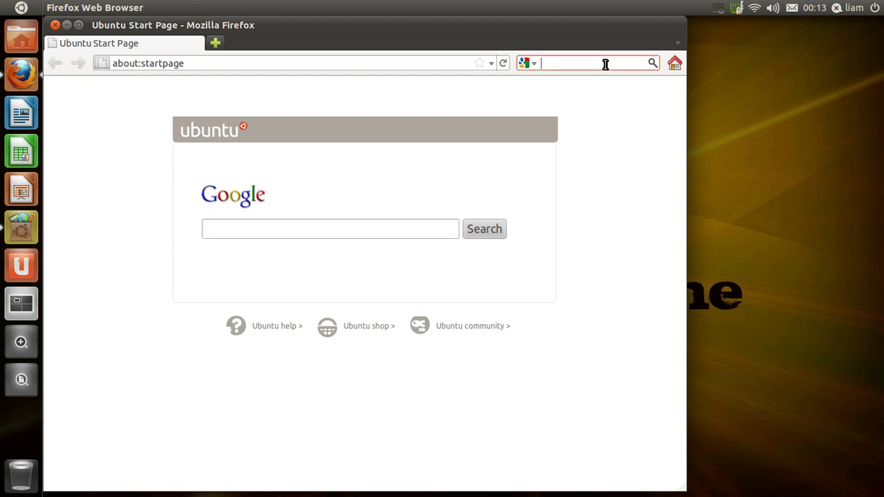
type("spo")
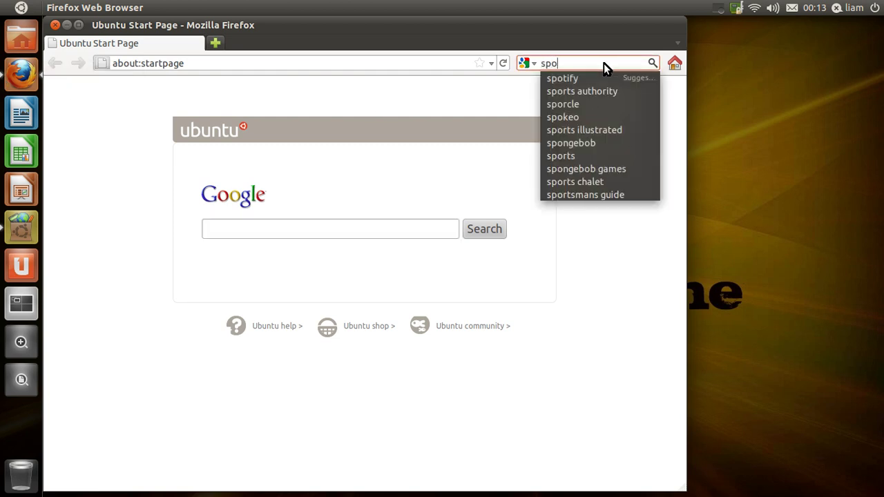
left_click(601, 79)
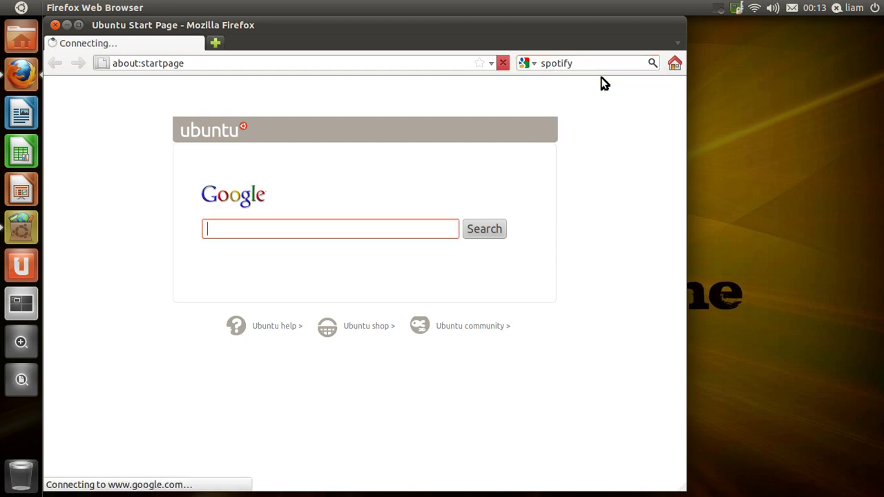
left_click(287, 169)
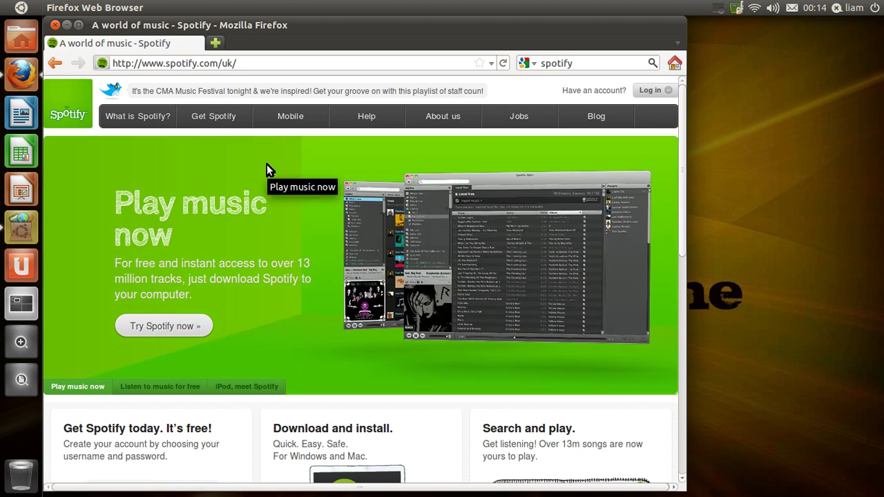
left_click(169, 327)
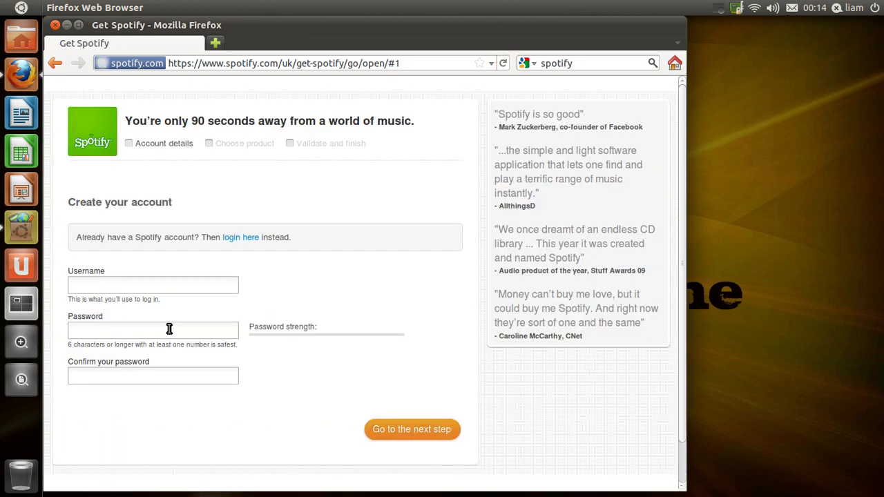
left_click(55, 66)
left_click(54, 67)
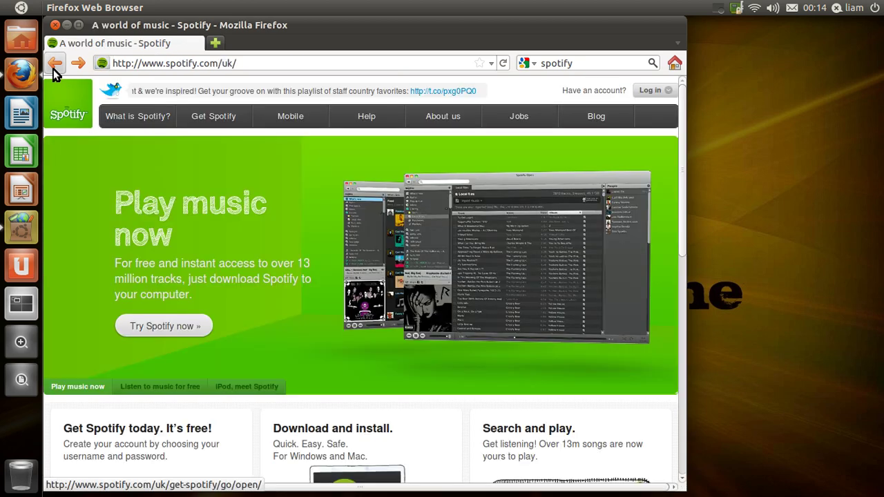
Open the Get Spotify overview and follow its download link for existing account holders.
left_click(205, 116)
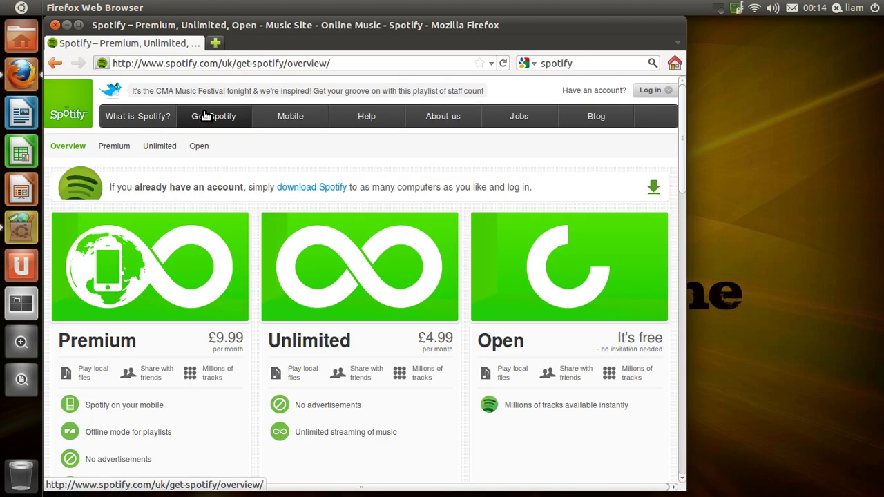
left_click(316, 187)
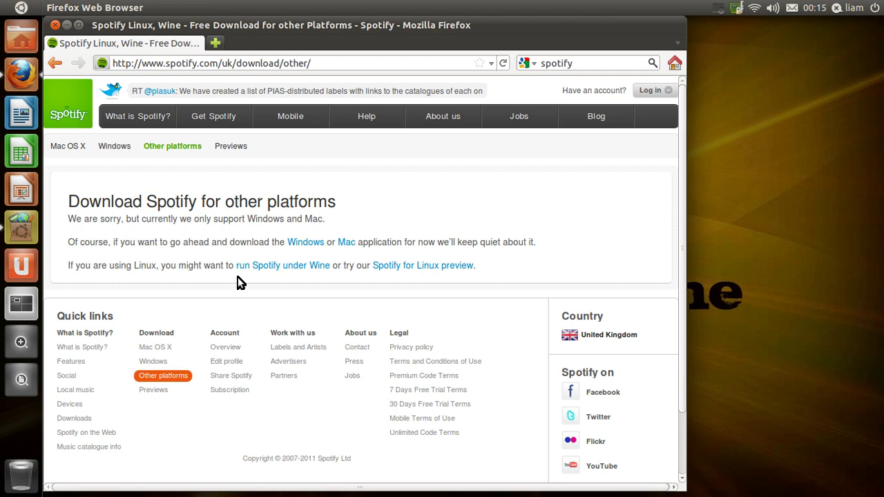
Look up wine in Ubuntu Software Centre, selecting the Wine Microsoft Windows Compatibility Layer entry, and return to the Spotify page in Firefox.
left_click(21, 229)
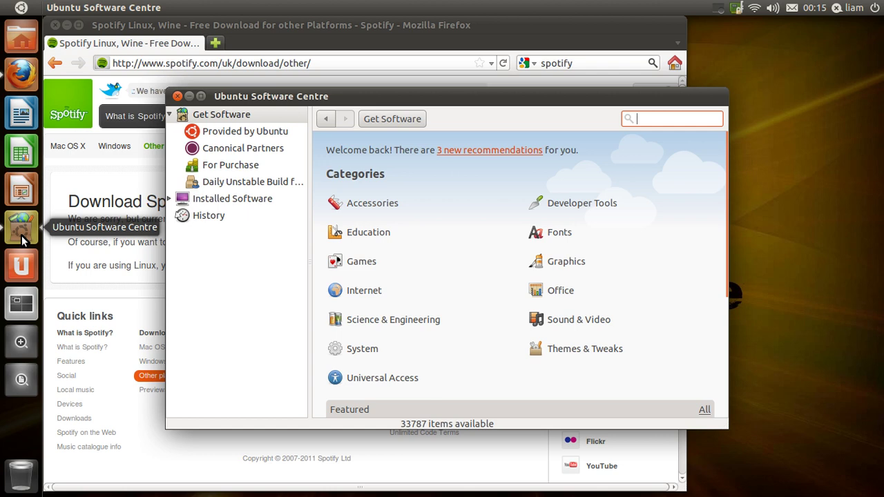
type("wine")
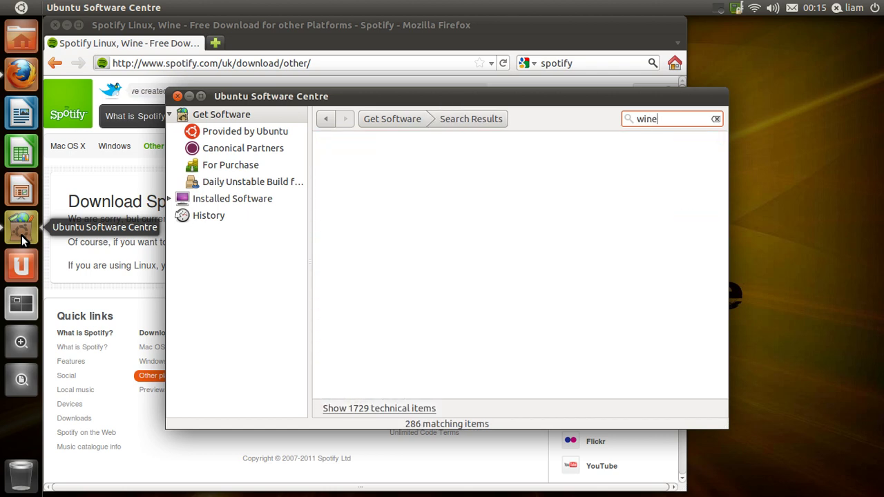
left_click(530, 218)
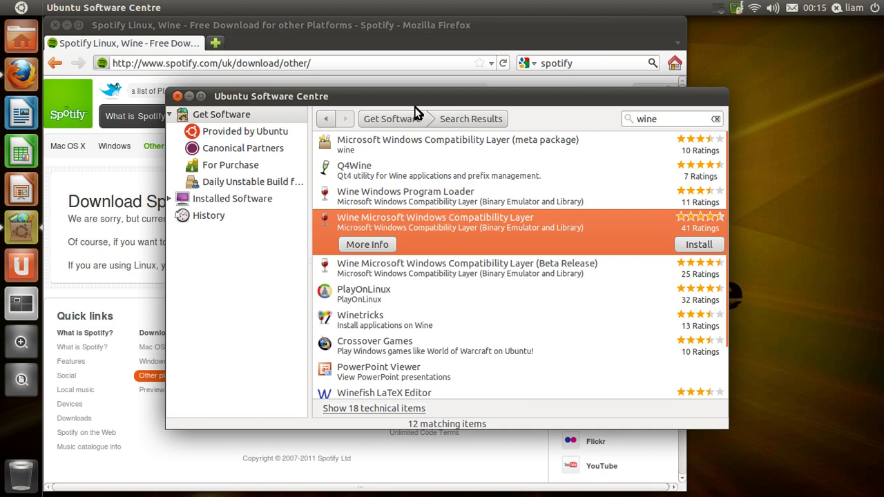
left_click(264, 30)
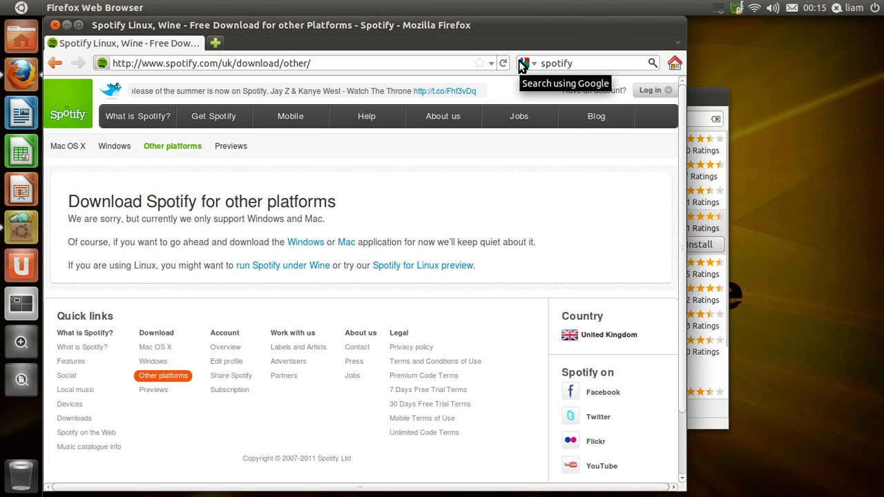
Close the Firefox window and return Ubuntu Software Centre to the Get Software overview, clearing the wine search.
left_click(55, 25)
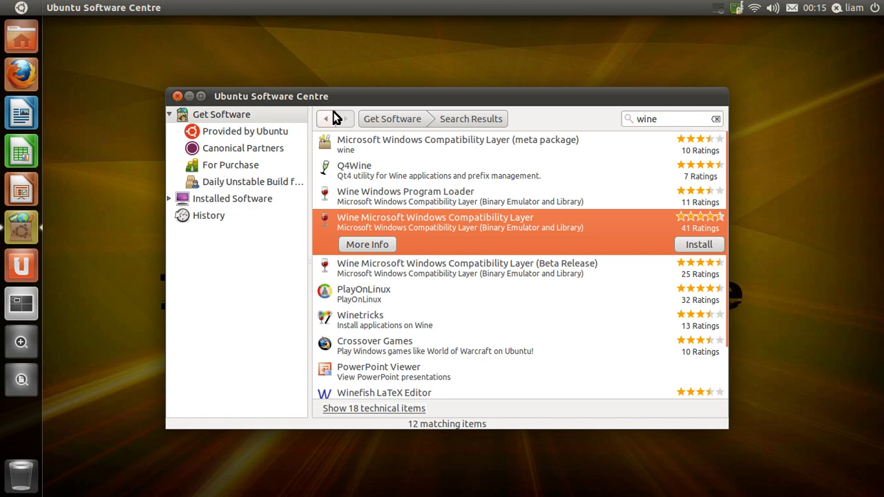
left_click(368, 120)
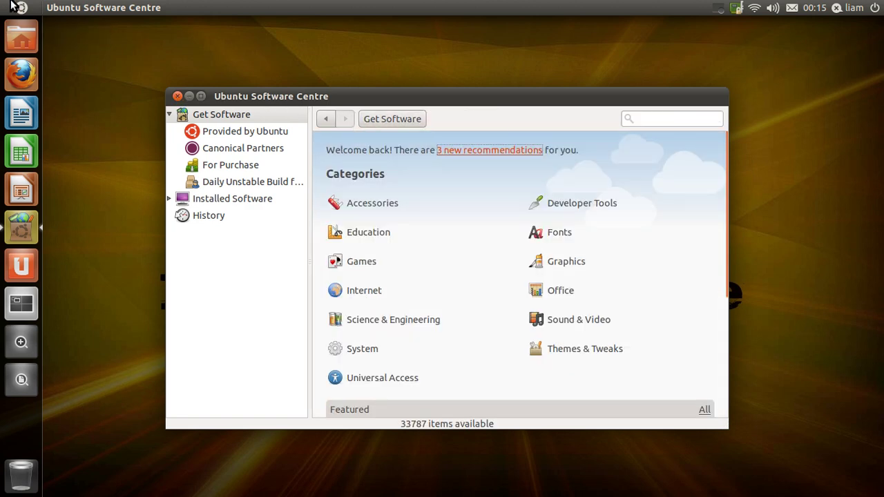
Search the installed applications for vide, launch PiTiVi Video Editor to view its interface, and close it.
left_click(12, 4)
type("vide")
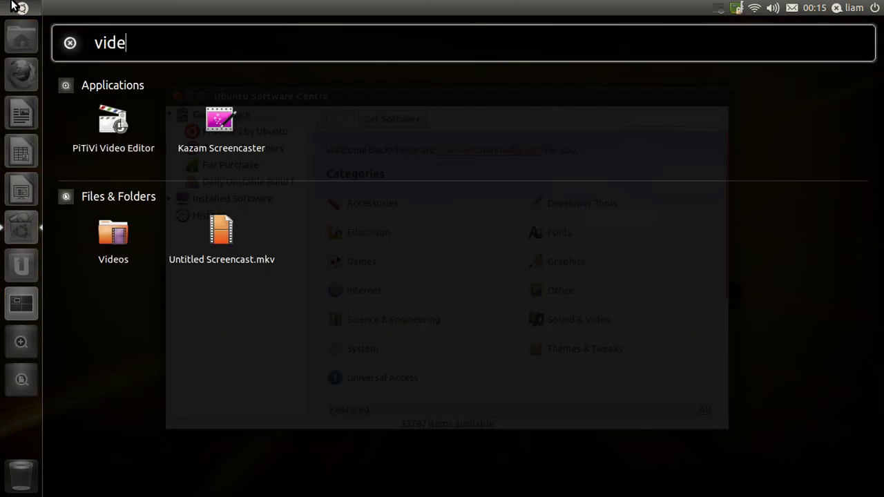
left_click(124, 129)
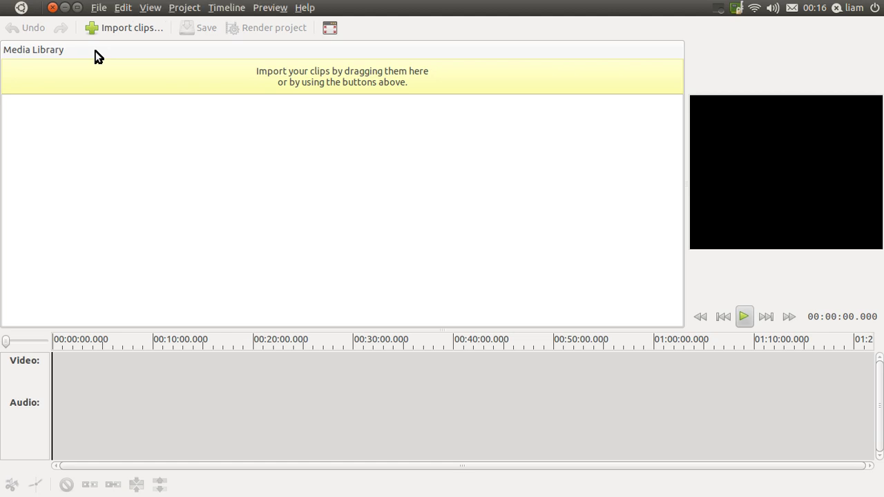
key("alt+F4")
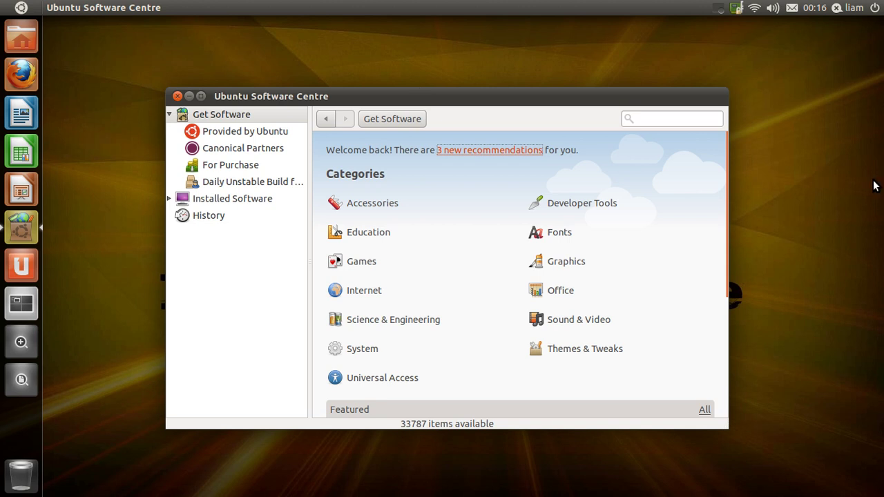
Search the software catalogue for opensho and examine OpenShot Video Editor's details page, including its enlarged screenshot.
left_click(700, 122)
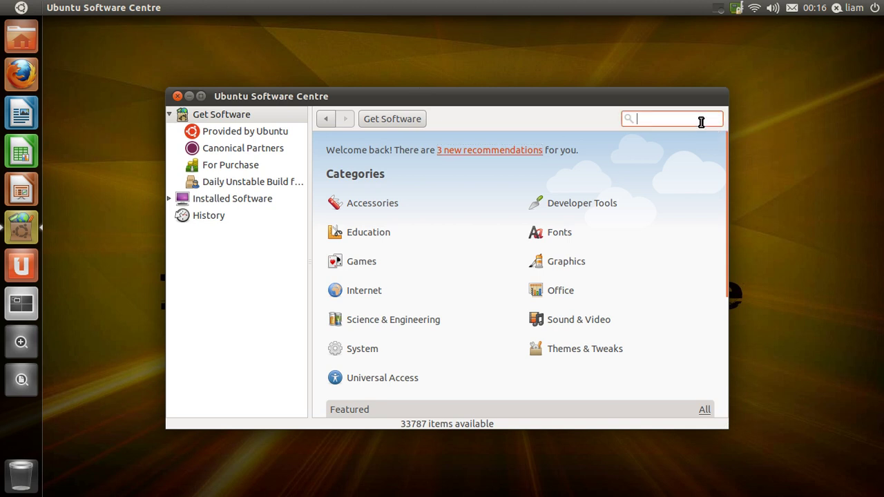
type("open")
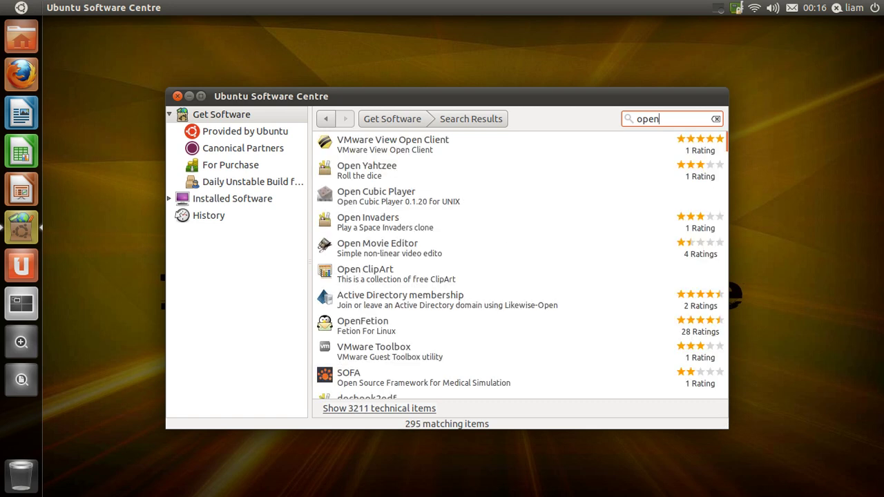
type("sho")
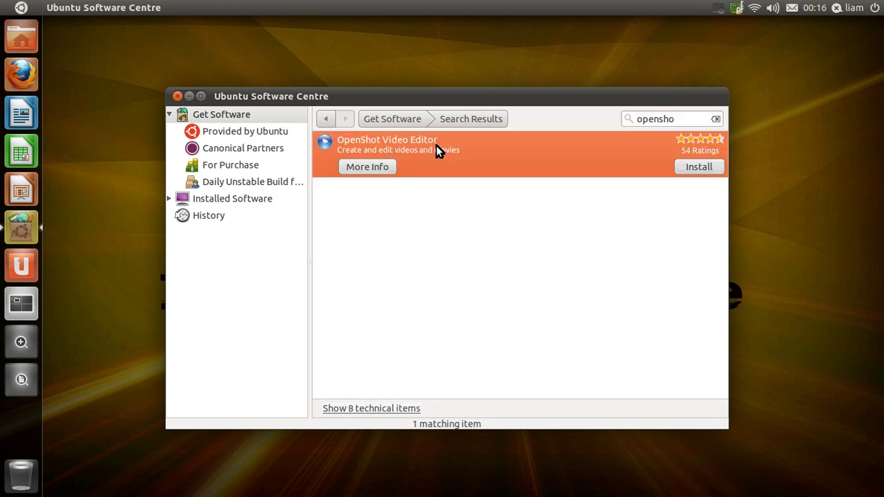
left_click(373, 167)
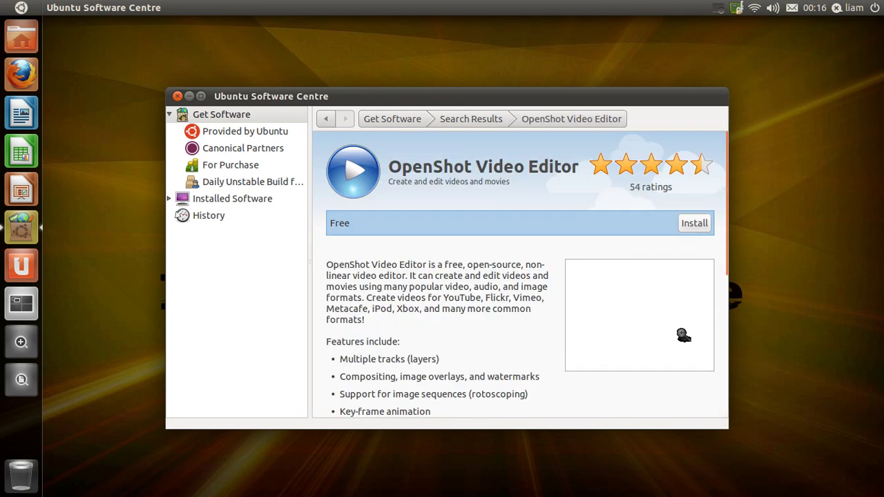
left_click(675, 327)
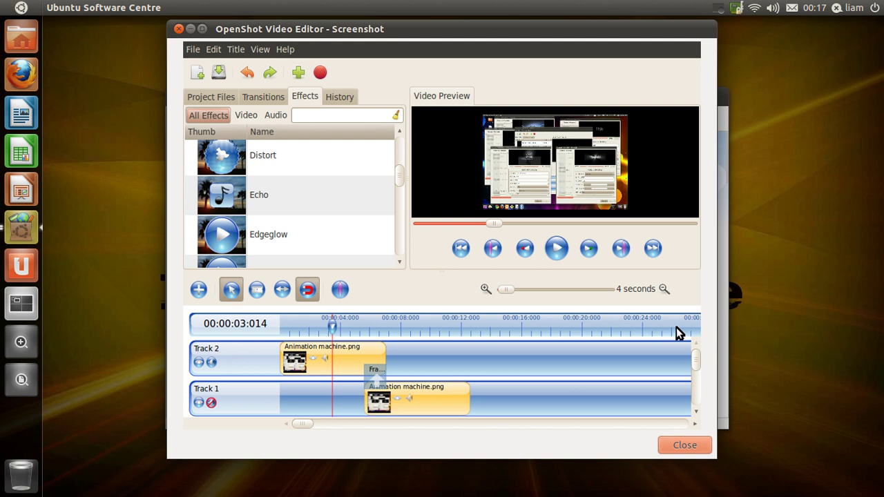
left_click(694, 448)
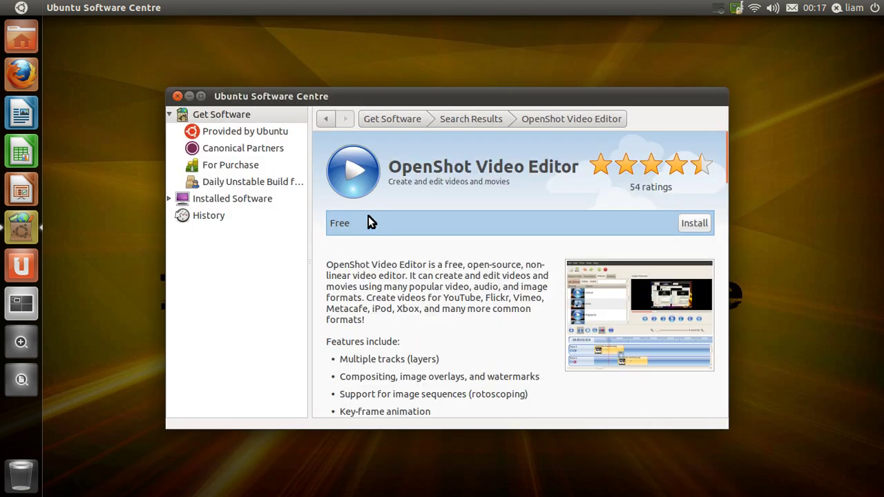
Return to the Get Software overview and quit Ubuntu Software Centre.
left_click(376, 118)
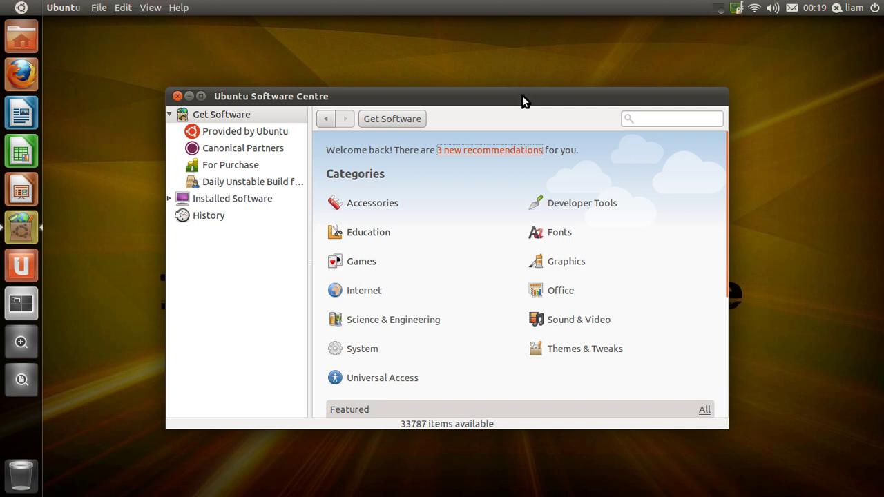
key("ctrl+q")
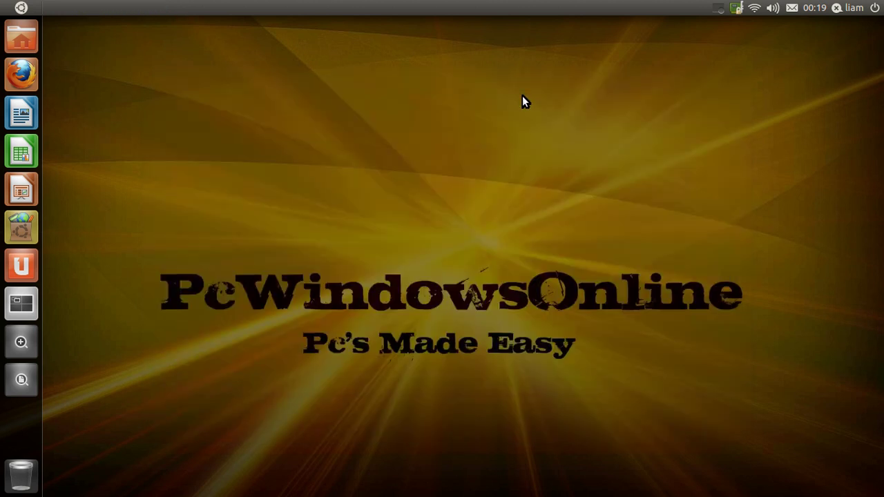